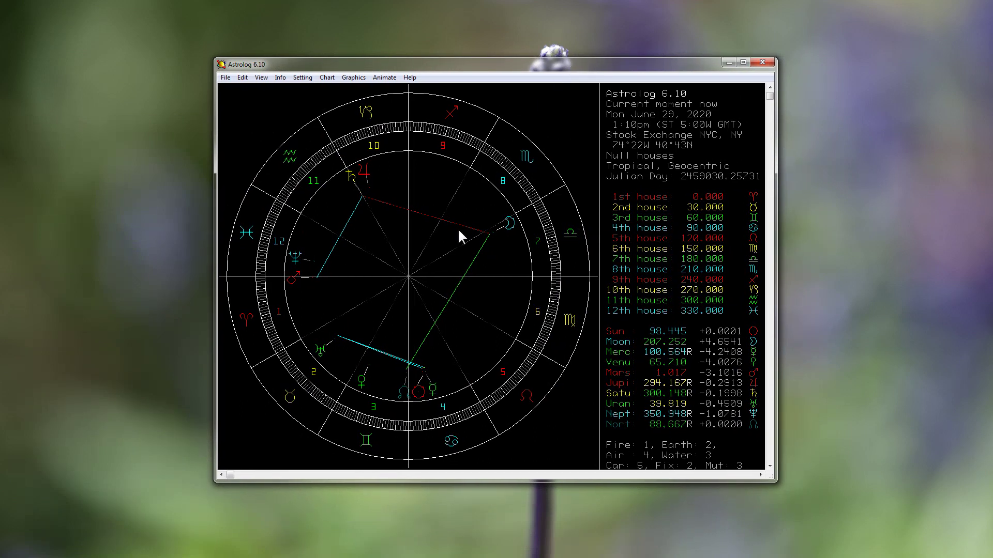
# - Restrict every object except the Sun so the wheel plots only the Sun
pyautogui.click(302, 78)
pyautogui.click(331, 171)
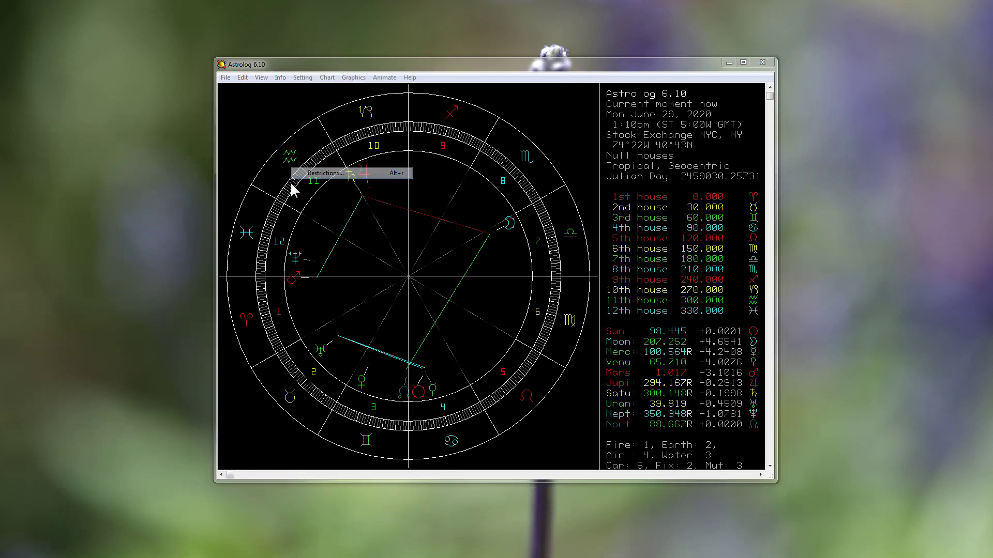
pyautogui.click(460, 133)
pyautogui.click(269, 143)
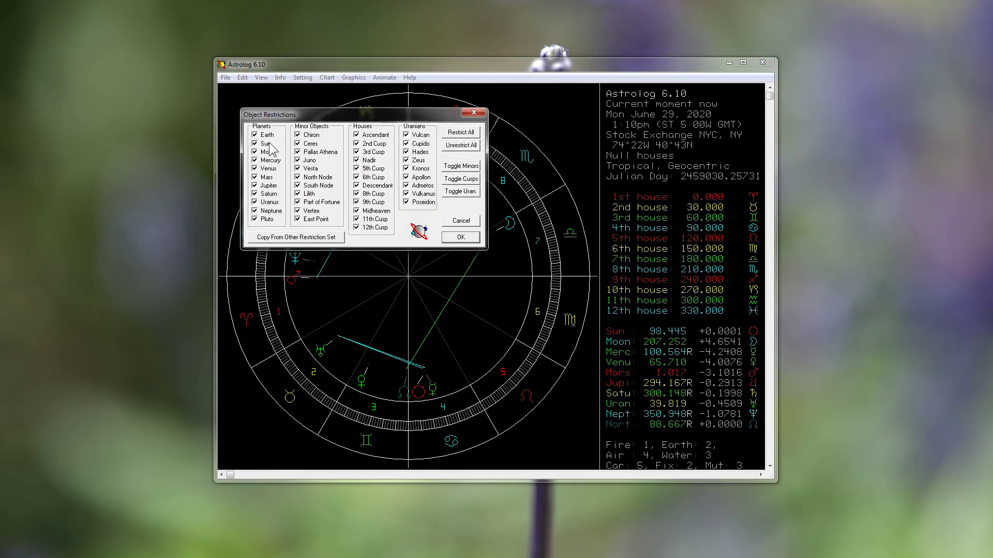
pyautogui.click(463, 237)
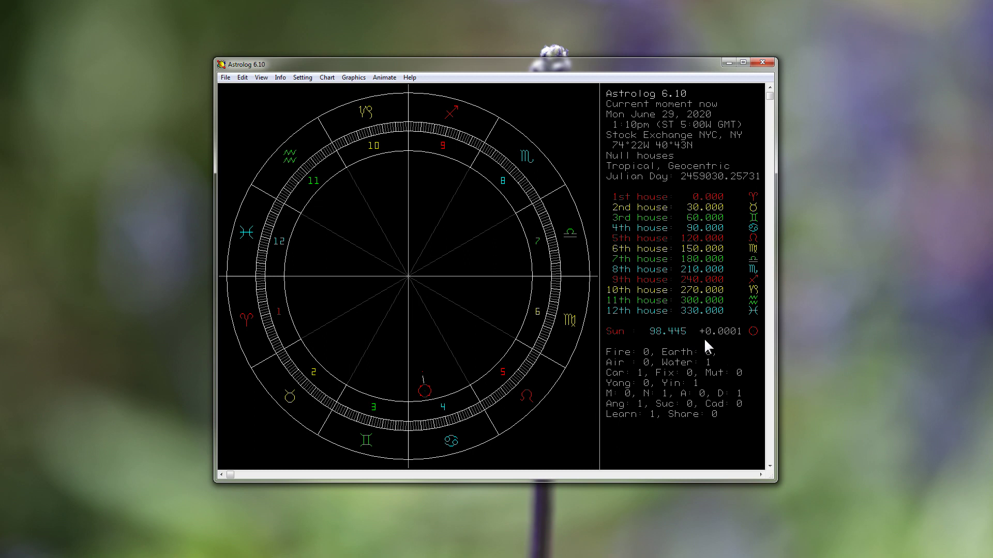
# - Unrestrict the Moon so it appears with the Sun, then step the date back and forward one day
pyautogui.click(302, 77)
pyautogui.click(324, 175)
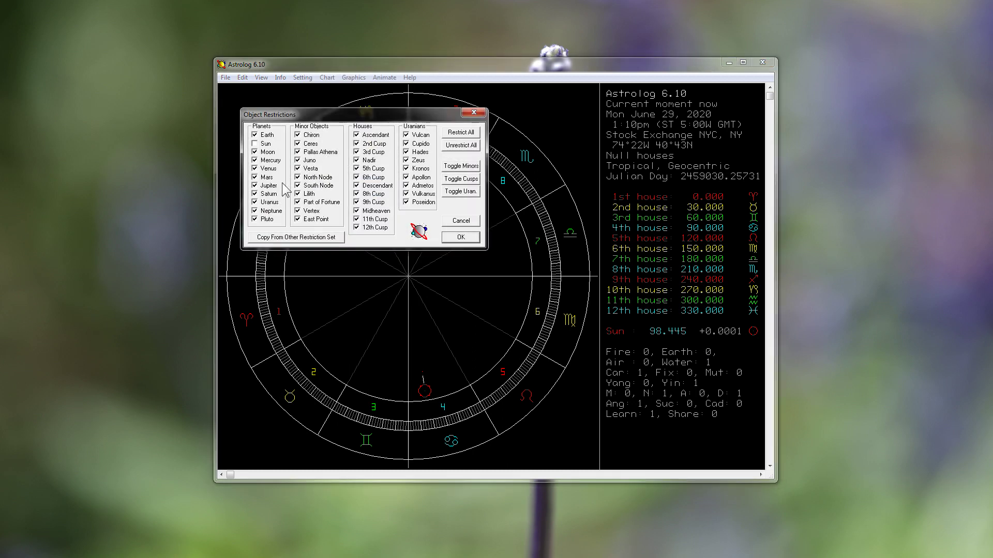
pyautogui.click(263, 153)
pyautogui.click(460, 238)
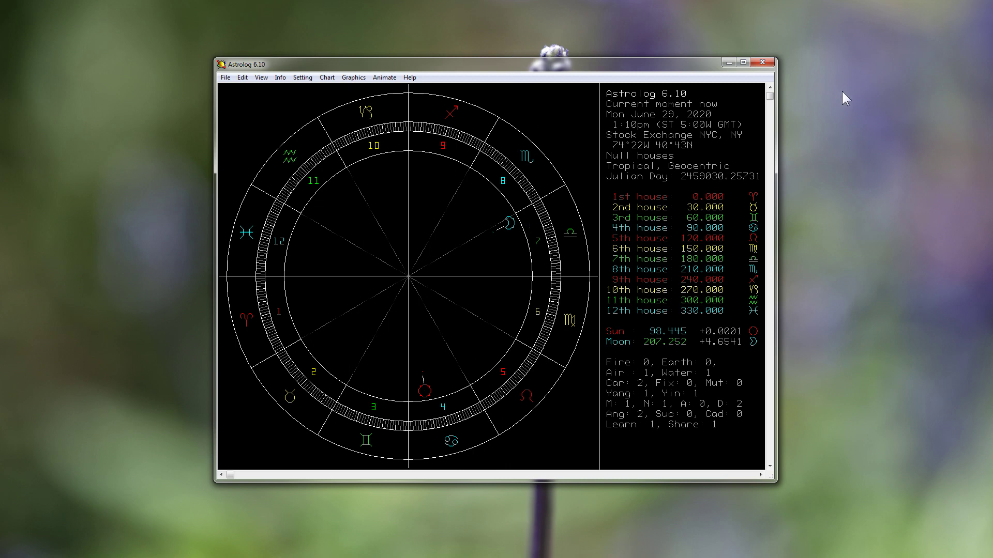
pyautogui.press('-')
pyautogui.press('-')
pyautogui.press('-')
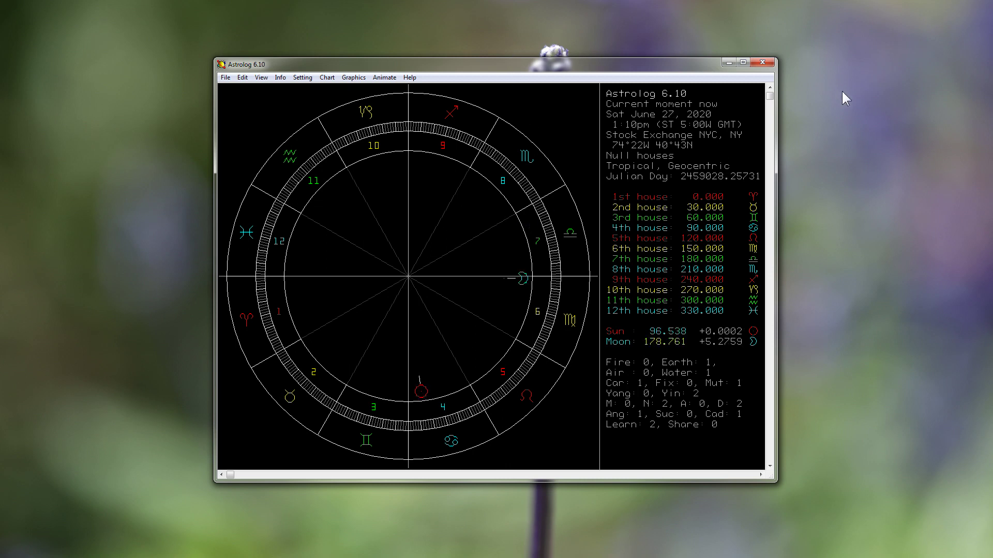
pyautogui.press('+')
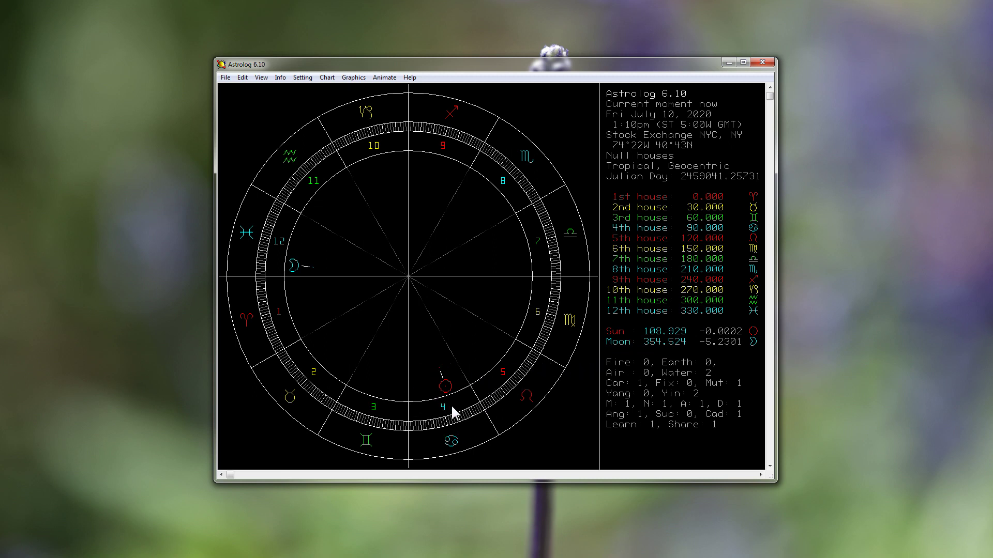
# - Turn on Equatorial Positions in Calculation Settings and apply it to the chart
pyautogui.click(303, 77)
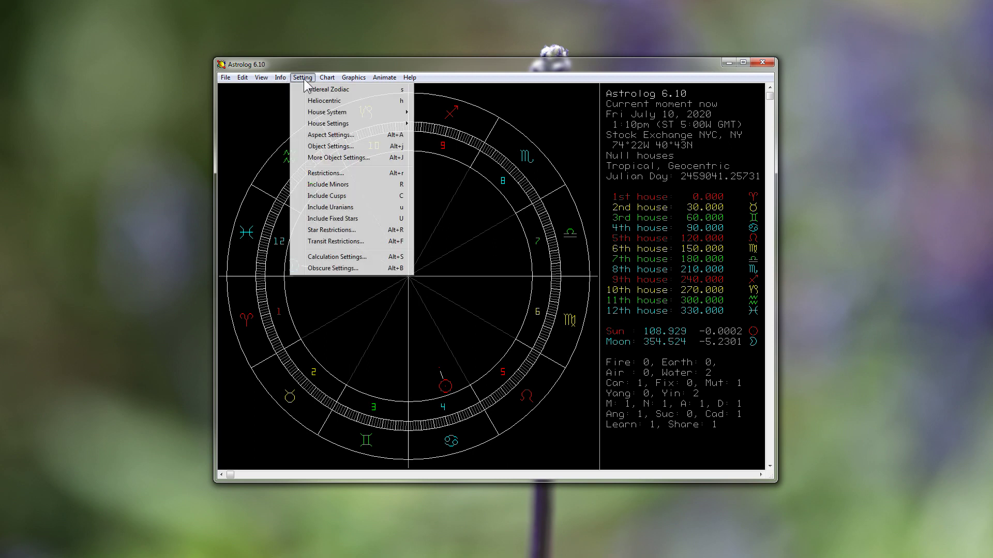
pyautogui.click(326, 256)
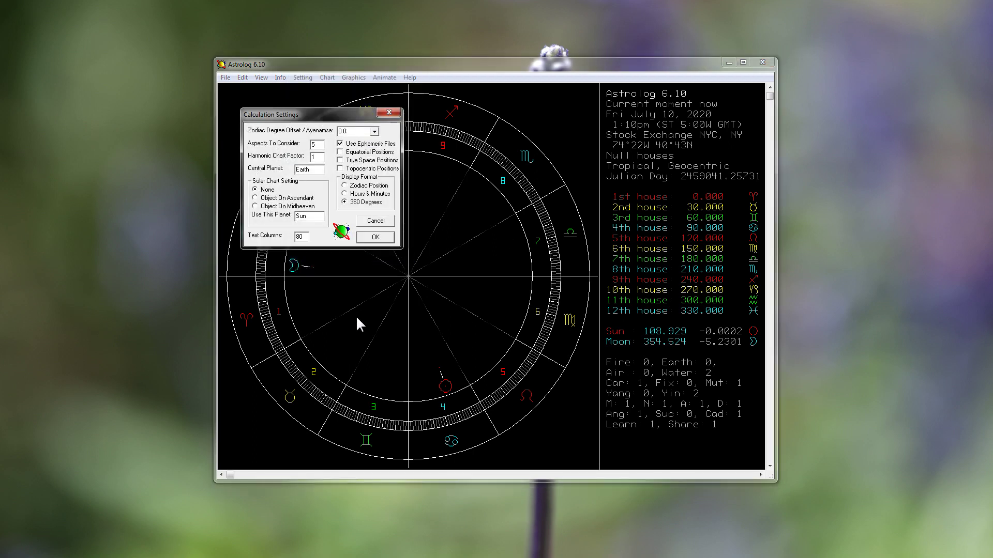
pyautogui.click(364, 154)
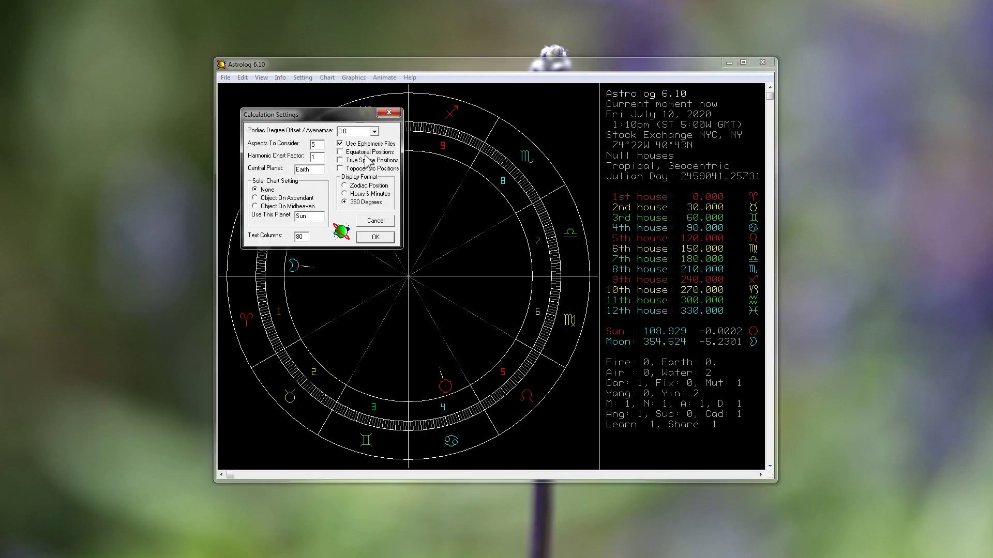
pyautogui.click(377, 238)
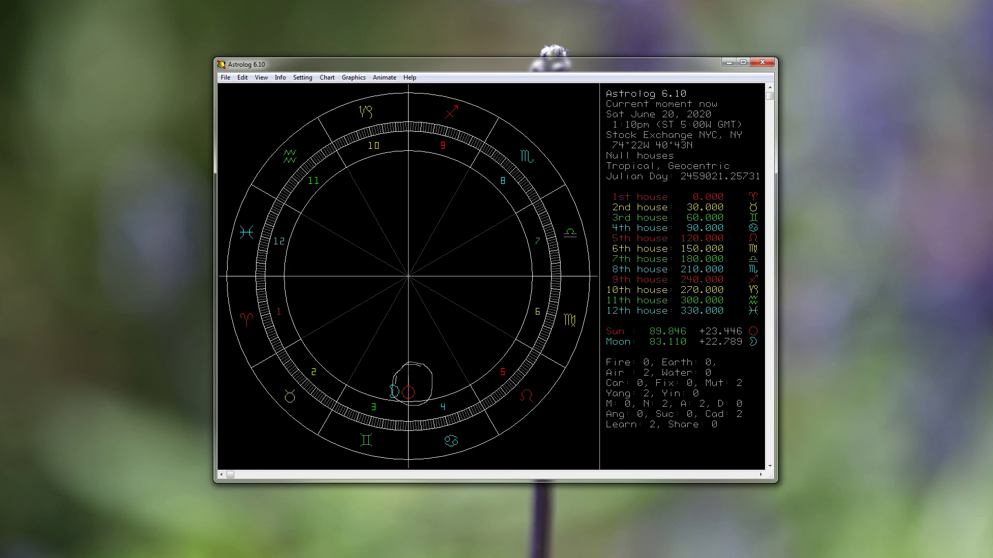
# - Compute 23.4 + 5.2 = 28.6 in Calculator beside the chart, then close it
pyautogui.moveTo(375, 445); pyautogui.dragTo(325, 105)
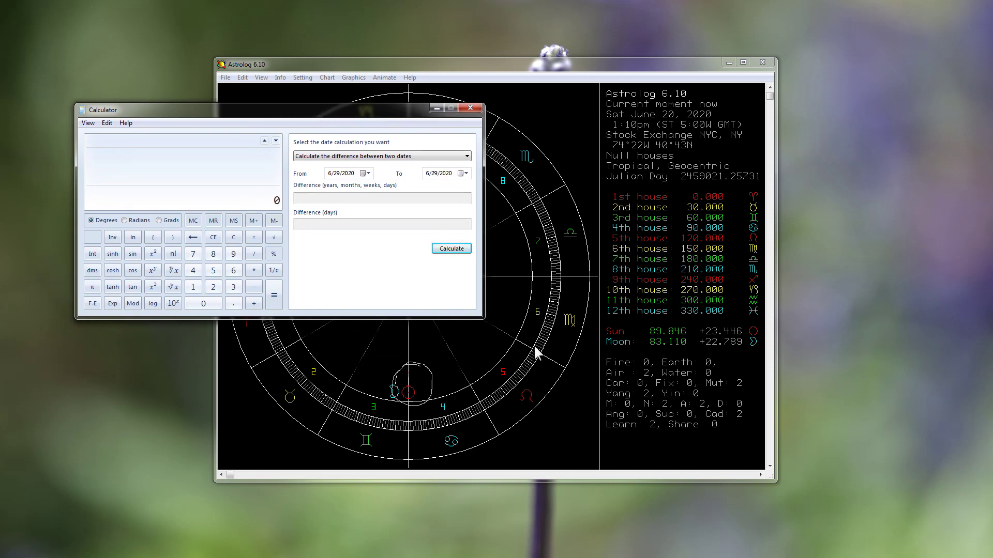
pyautogui.write('23.4')
pyautogui.press('+')
pyautogui.write('5.2')
pyautogui.press('Return')
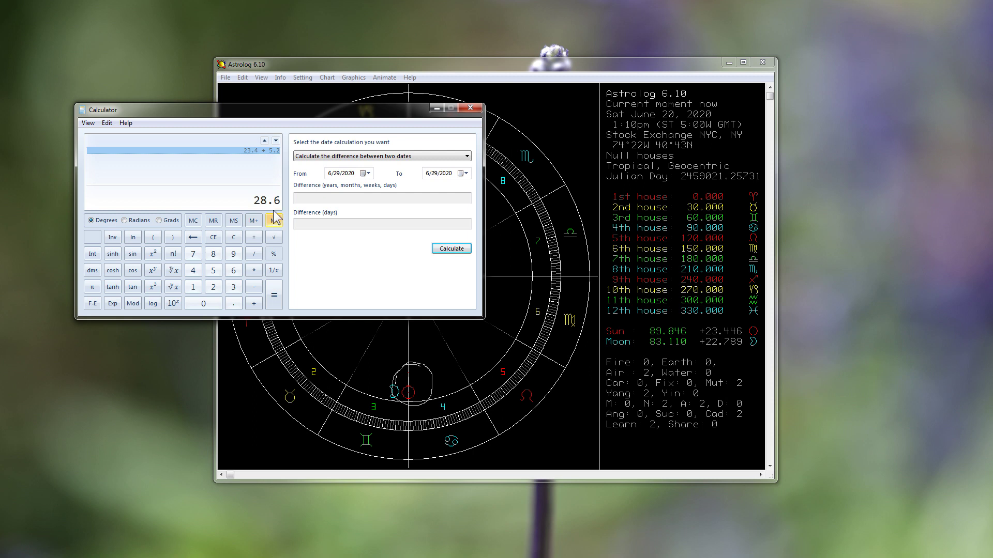
pyautogui.click(471, 110)
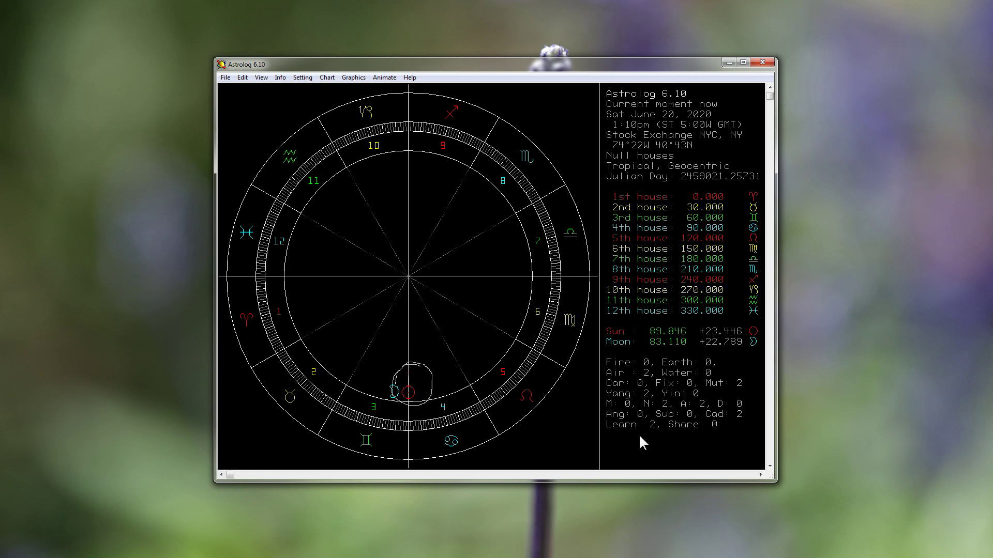
# - Advance the chart date and unrestrict the North Node and South Node
pyautogui.press('.')
pyautogui.press('.')
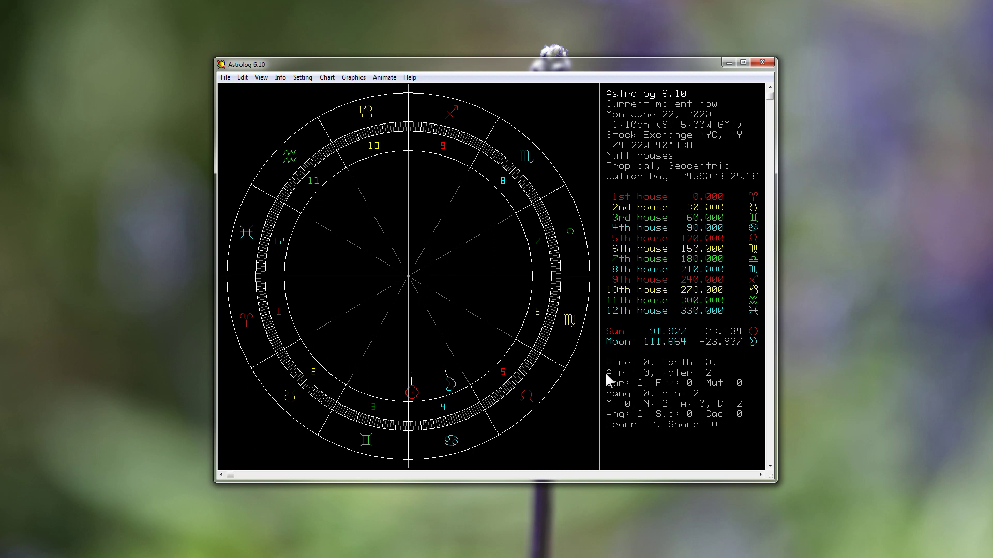
pyautogui.press('.')
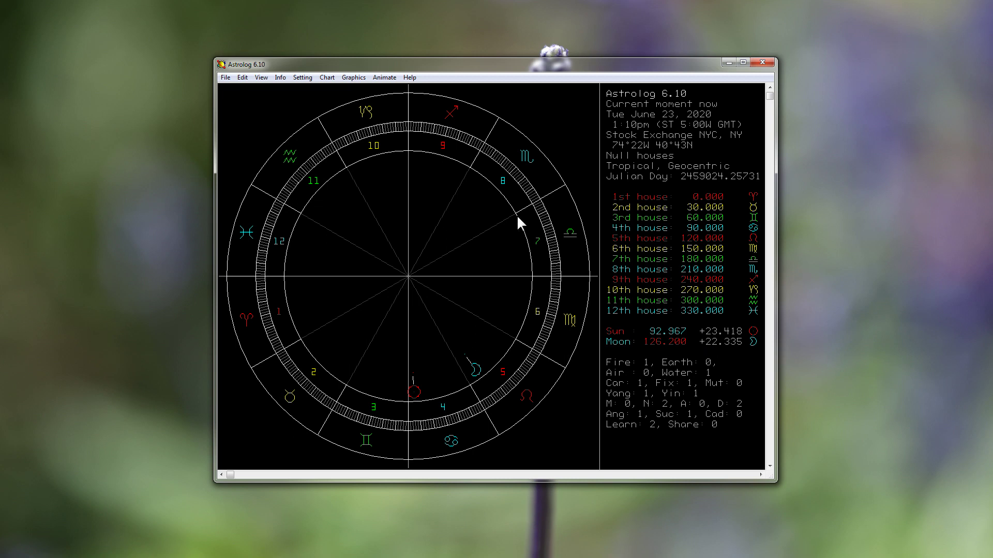
pyautogui.click(304, 77)
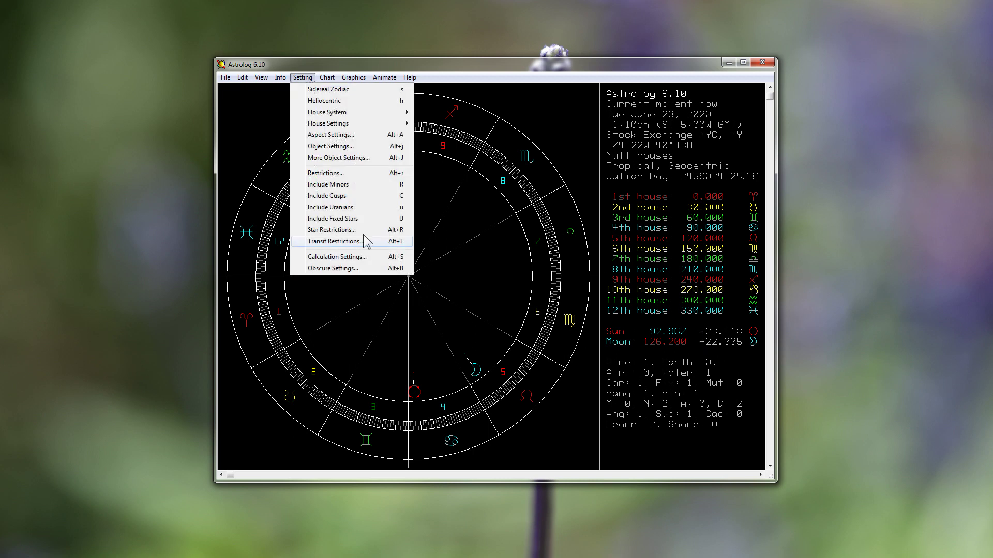
pyautogui.click(328, 174)
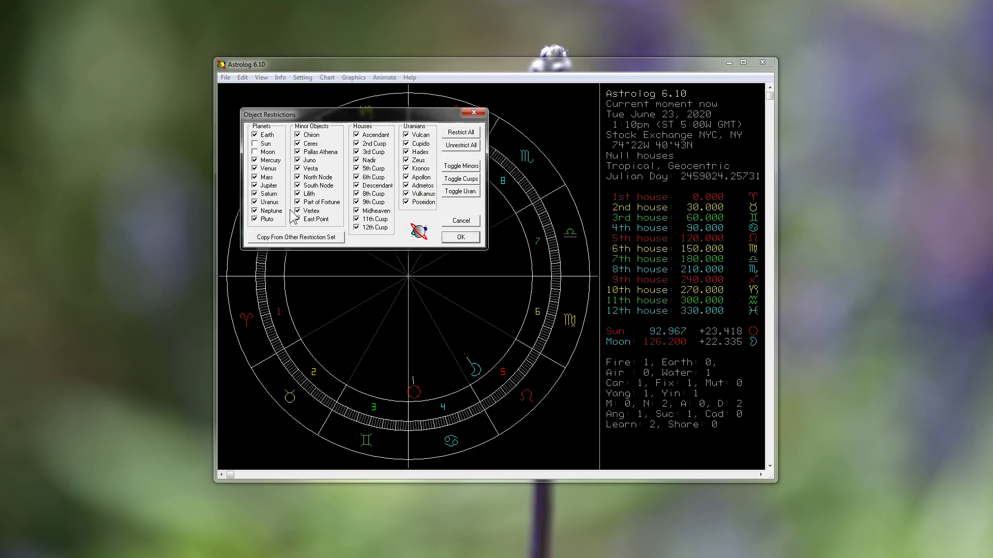
pyautogui.click(318, 178)
pyautogui.click(318, 186)
# - Add the lunar nodes to the chart, circle the North Node glyph, and step back to June 20, 2020
pyautogui.click(462, 239)
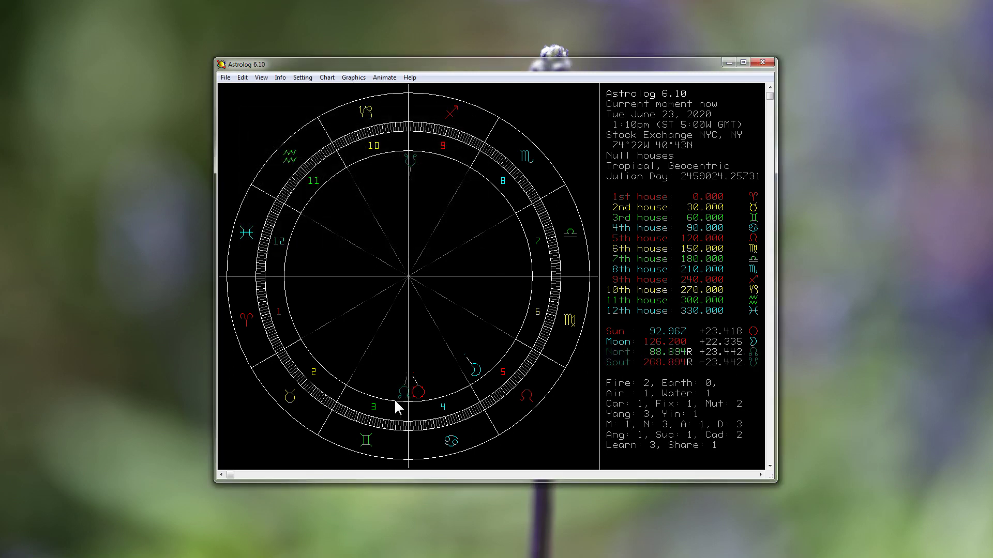
pyautogui.moveTo(410, 395); pyautogui.dragTo(400, 399)
pyautogui.moveTo(420, 187); pyautogui.dragTo(411, 162)
pyautogui.press(',')
pyautogui.press(',')
pyautogui.press(',')
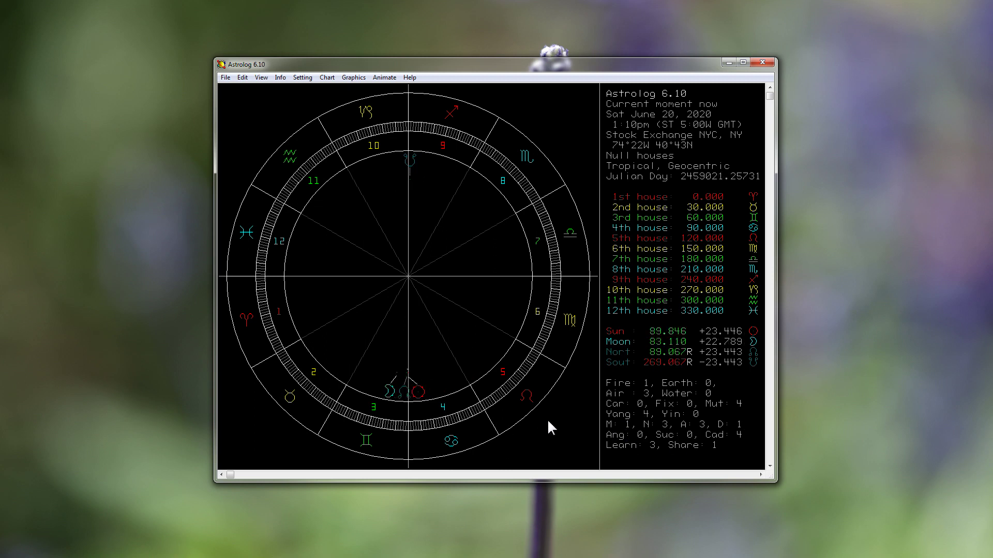
# - Untick Equatorial Positions so positions show ecliptic latitude instead of declination
pyautogui.click(303, 77)
pyautogui.click(346, 257)
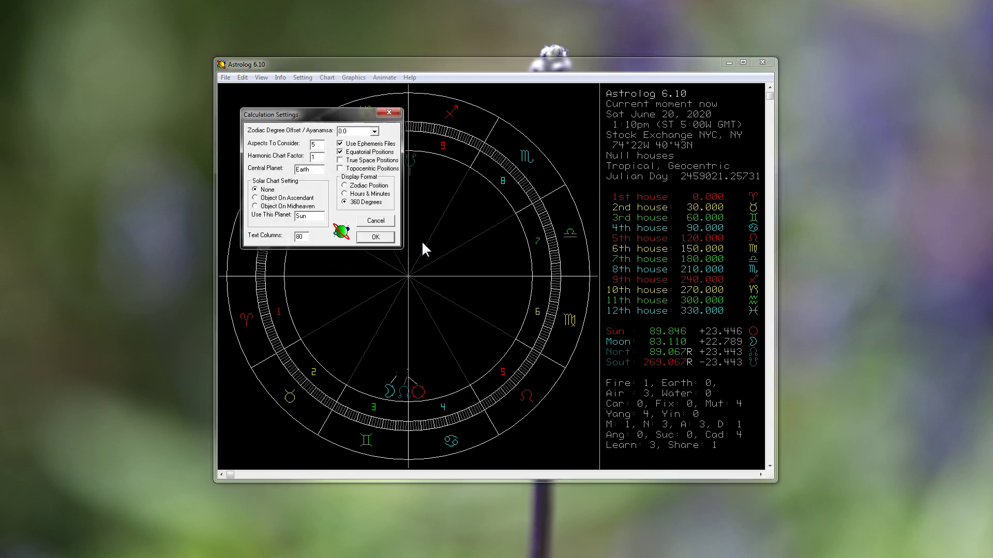
pyautogui.click(360, 153)
pyautogui.click(375, 237)
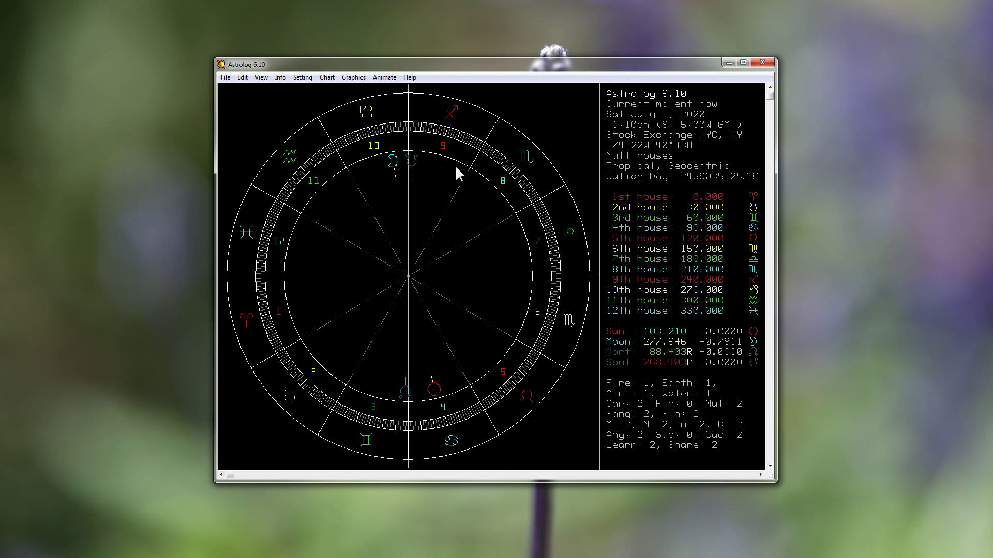
# - Re-enable Equatorial Positions so the July 4, 2020 Moon reads -24.005° declination
pyautogui.click(303, 78)
pyautogui.click(339, 255)
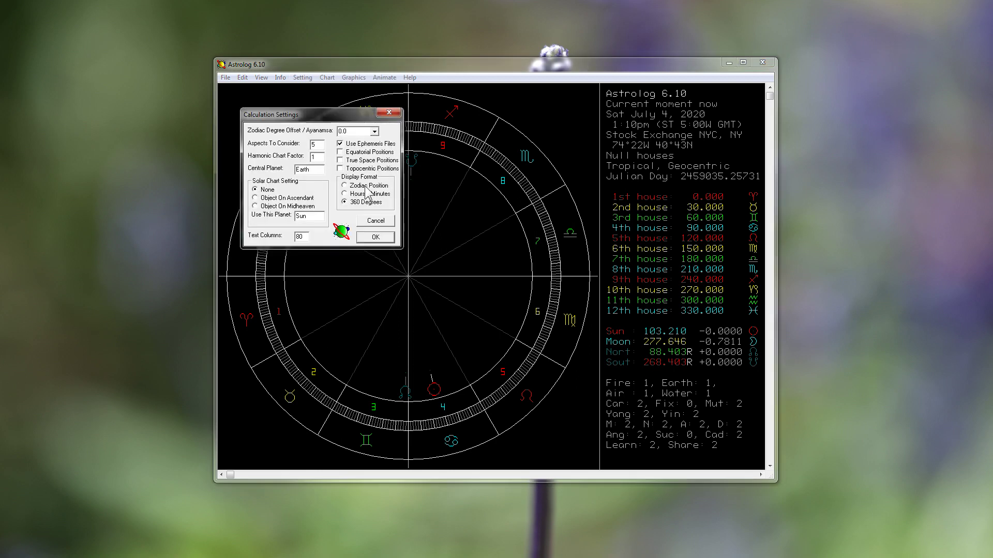
pyautogui.click(356, 153)
pyautogui.click(375, 237)
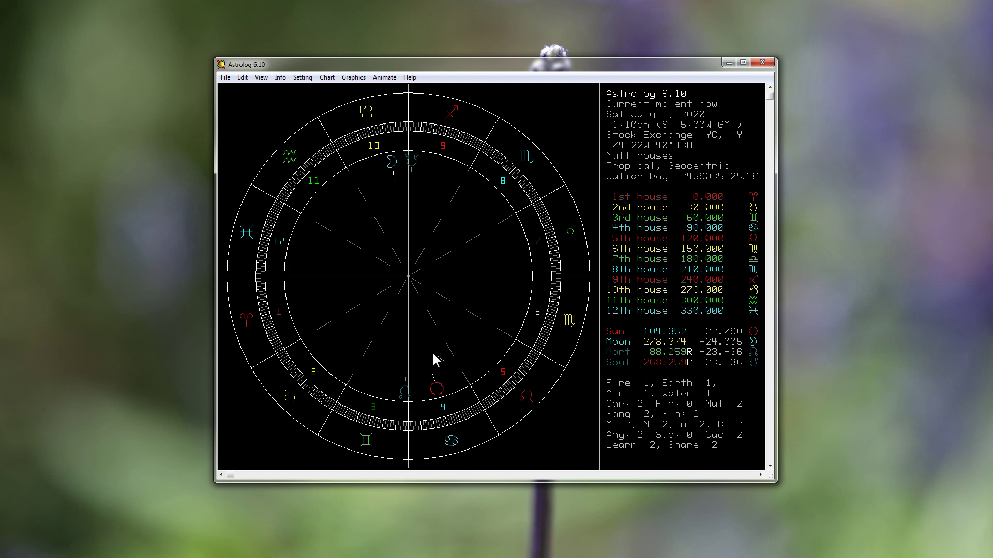
# - Loop the North Node and Sun glyphs and the Aries and Libra points, then advance to July 5, 2020
pyautogui.moveTo(373, 387)
pyautogui.mouseDown()
pyautogui.moveTo(448, 410)
pyautogui.moveTo(439, 365)
pyautogui.moveTo(388, 334)
pyautogui.mouseUp()
pyautogui.moveTo(382, 405)
pyautogui.mouseDown()
pyautogui.moveTo(443, 403)
pyautogui.moveTo(431, 348)
pyautogui.mouseUp()
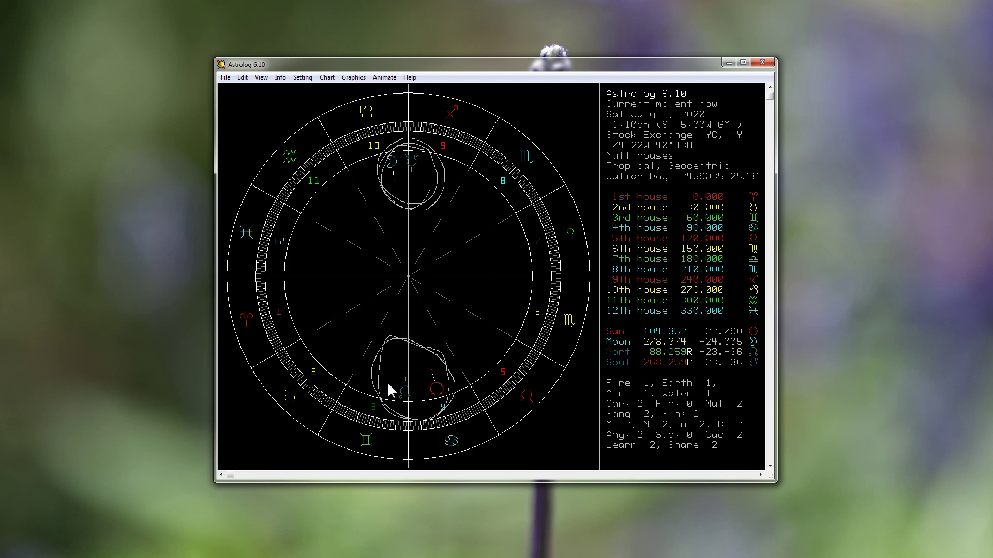
pyautogui.moveTo(296, 245); pyautogui.dragTo(249, 297)
pyautogui.moveTo(524, 259); pyautogui.dragTo(547, 287)
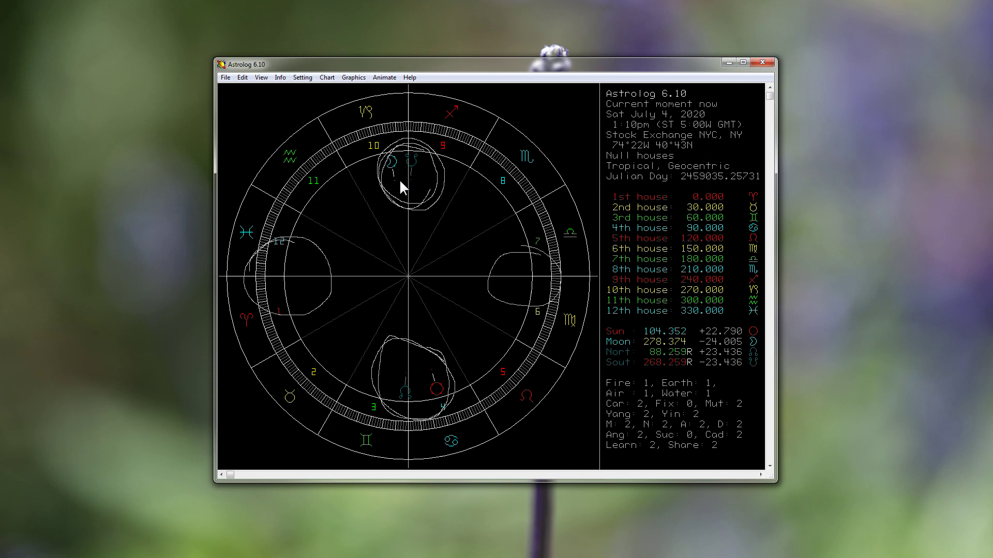
pyautogui.press('+')
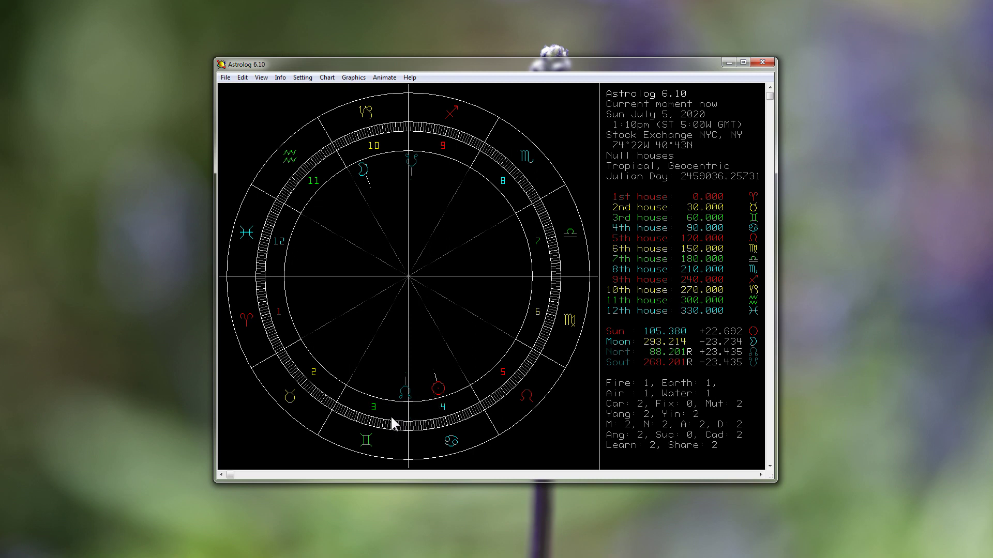
# - Sketch a loop around the North Node and Sun glyphs near house 3
pyautogui.moveTo(388, 412)
pyautogui.mouseDown()
pyautogui.moveTo(441, 404)
pyautogui.moveTo(409, 344)
pyautogui.mouseUp()
pyautogui.moveTo(381, 410)
pyautogui.mouseDown()
pyautogui.moveTo(407, 419)
pyautogui.moveTo(445, 394)
pyautogui.mouseUp()
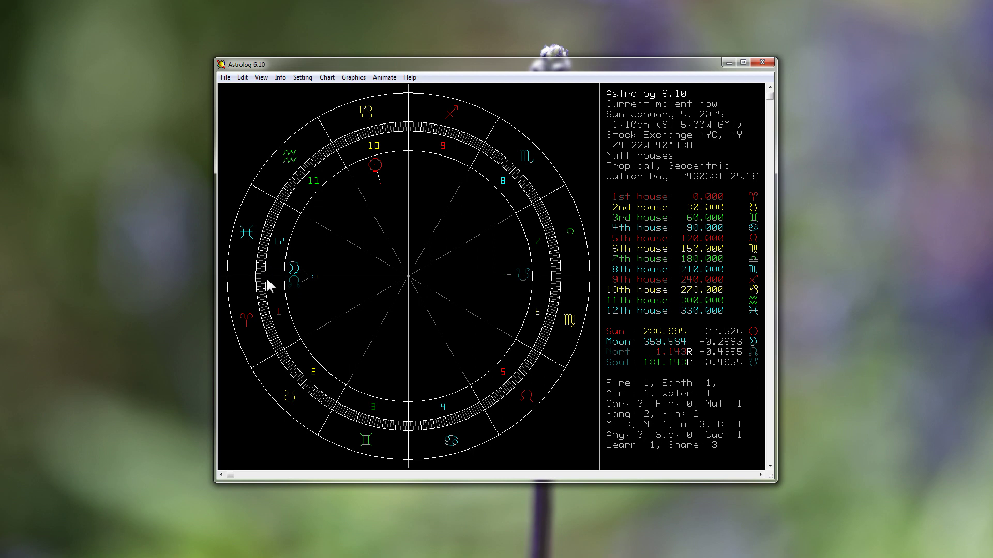
# - Advance the chart from January 5 to April 3, 2025, when the Moon reaches +28.687°, sketching marks around the Moon, node and Sun glyphs
pyautogui.moveTo(319, 264); pyautogui.dragTo(265, 276)
pyautogui.press('r')
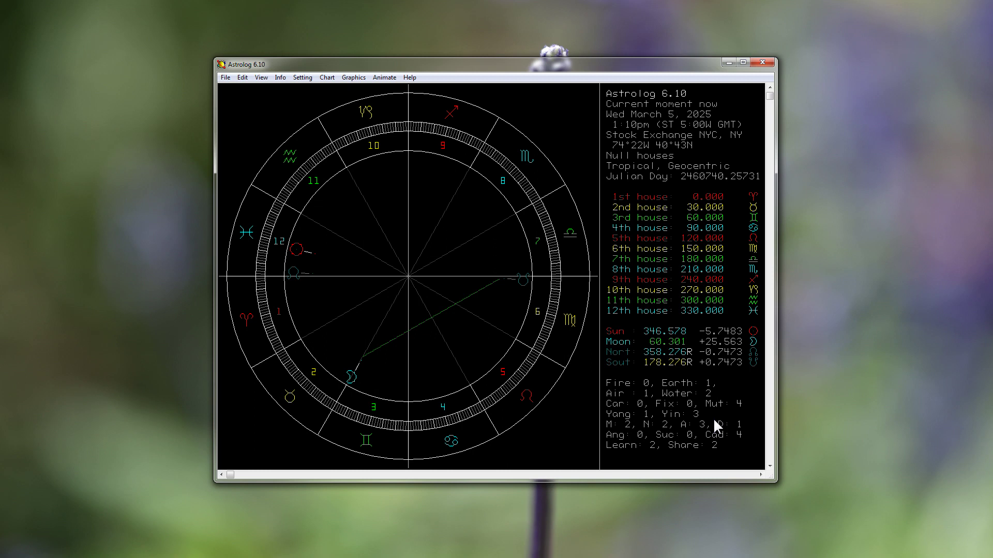
pyautogui.press('r')
pyautogui.press('r')
pyautogui.press('r')
pyautogui.press('r')
pyautogui.press('r')
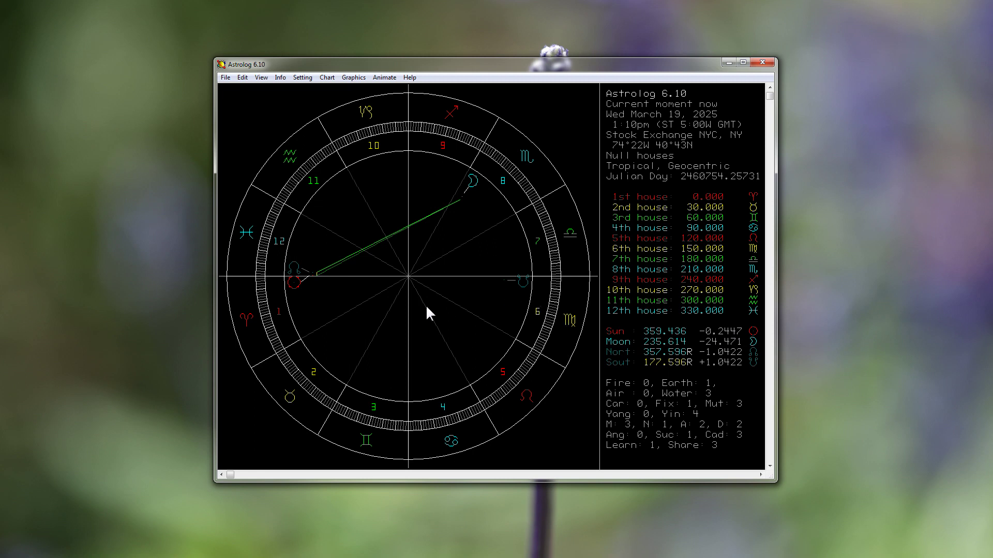
pyautogui.moveTo(319, 269)
pyautogui.mouseDown()
pyautogui.moveTo(279, 266)
pyautogui.moveTo(314, 296)
pyautogui.mouseUp()
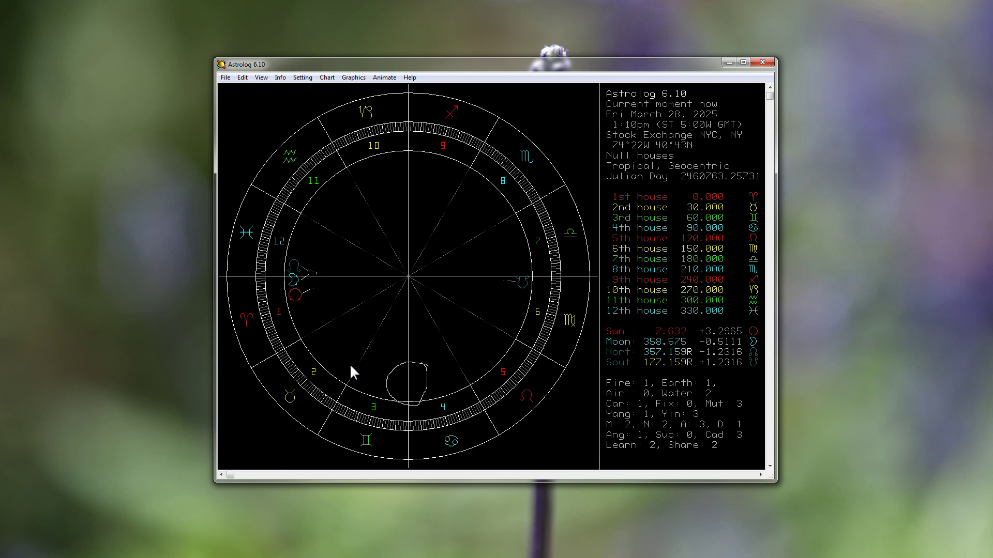
pyautogui.press('$')
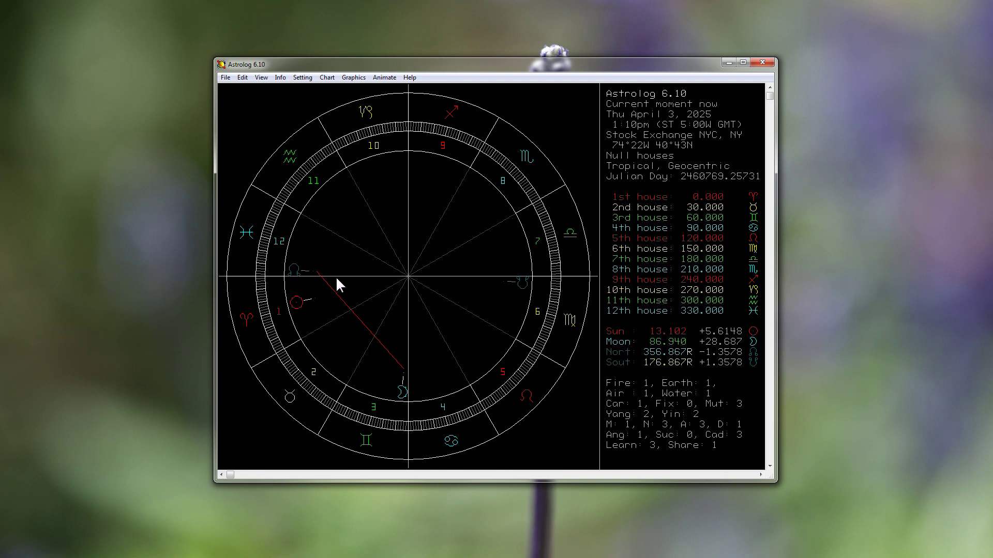
# - Annotate the lunar nodes near the Aries and Libra points on the June 29, 2020 chart
pyautogui.moveTo(307, 253); pyautogui.dragTo(271, 273)
pyautogui.moveTo(545, 291); pyautogui.dragTo(501, 258)
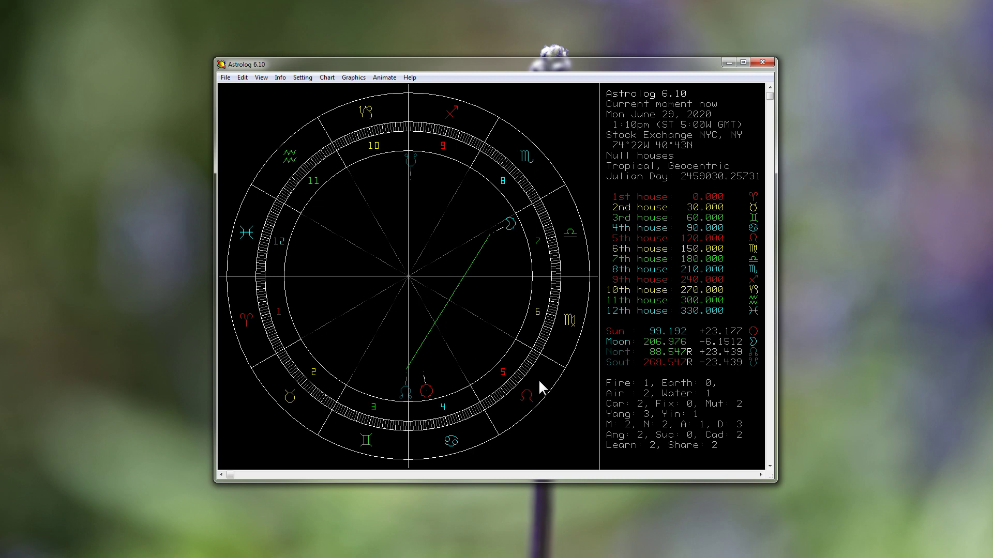
# - Draw loops around the North Node and Sun glyphs, extending along the bottom
pyautogui.moveTo(395, 360)
pyautogui.mouseDown()
pyautogui.moveTo(442, 411)
pyautogui.moveTo(425, 338)
pyautogui.mouseUp()
pyautogui.moveTo(375, 391)
pyautogui.mouseDown()
pyautogui.moveTo(445, 412)
pyautogui.moveTo(431, 343)
pyautogui.mouseUp()
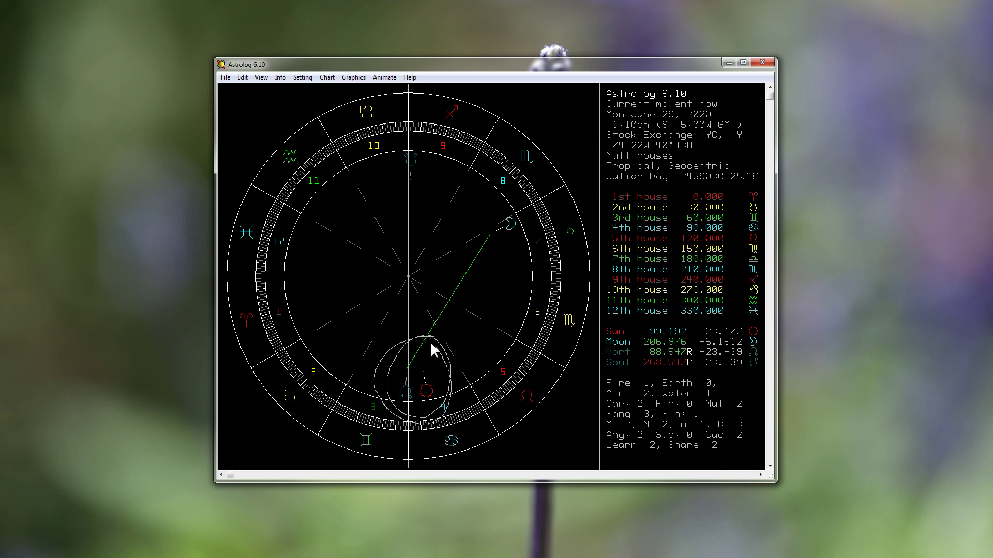
pyautogui.moveTo(374, 386); pyautogui.dragTo(447, 399)
# - Circle the Moon's -6.1512° declination and the Libra point, then trace a loop around the whole wheel
pyautogui.moveTo(765, 342); pyautogui.dragTo(694, 339)
pyautogui.moveTo(759, 343); pyautogui.dragTo(760, 338)
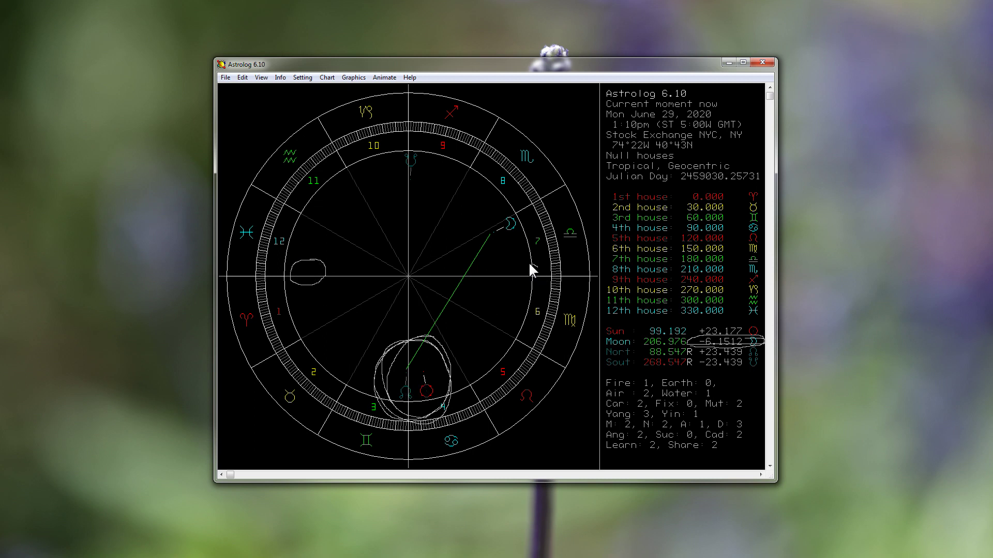
pyautogui.moveTo(530, 264); pyautogui.dragTo(550, 285)
pyautogui.moveTo(498, 193)
pyautogui.mouseDown()
pyautogui.moveTo(299, 195)
pyautogui.moveTo(328, 372)
pyautogui.moveTo(538, 284)
pyautogui.moveTo(399, 178)
pyautogui.moveTo(304, 318)
pyautogui.moveTo(547, 352)
pyautogui.mouseUp()
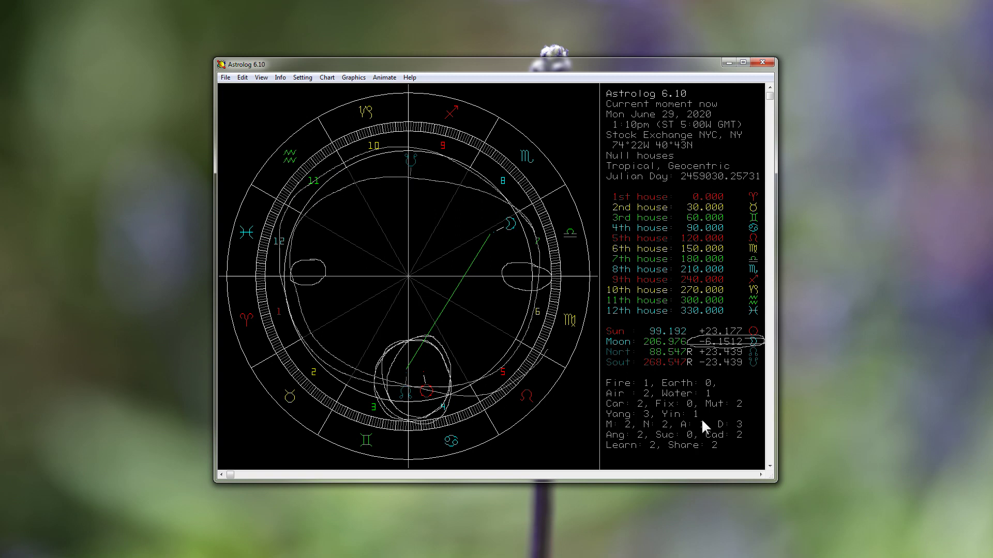